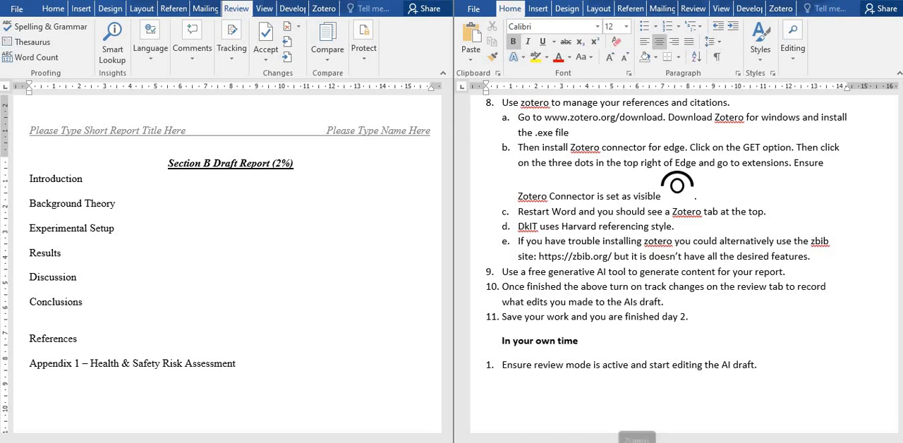
Open Zotero and move its window over the middle of the two Word documents.
right_click(638, 442)
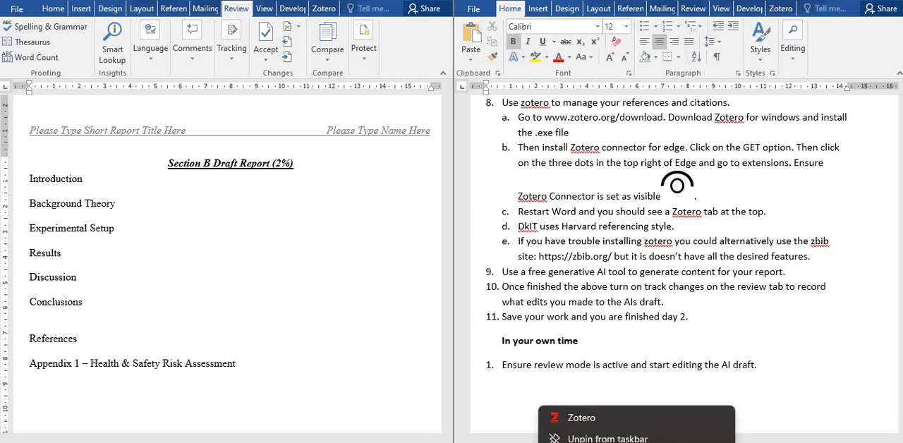
left_click(604, 419)
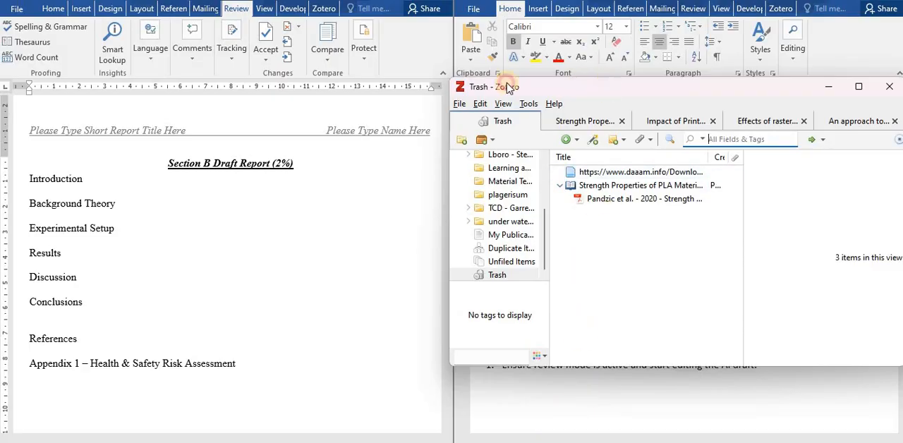
left_click_drag(507, 82, 411, 63)
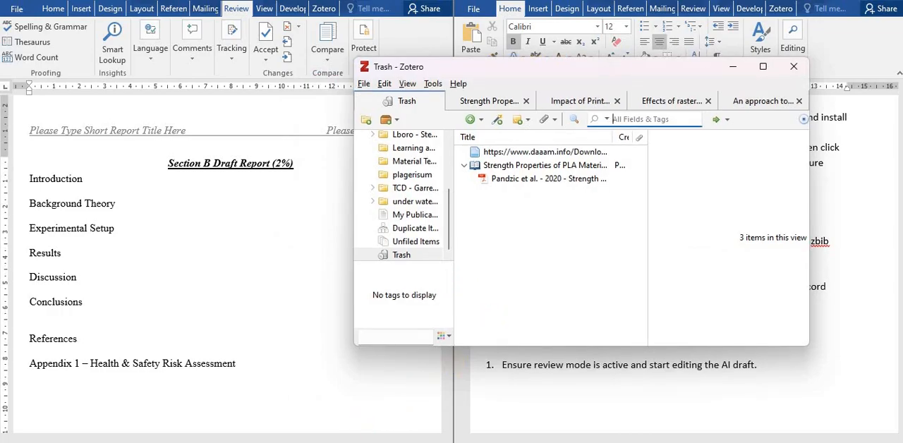
Open a Firefox window on the Google home page and reposition it so its title bar can be reached.
mouse_move(313, 442)
right_click(313, 442)
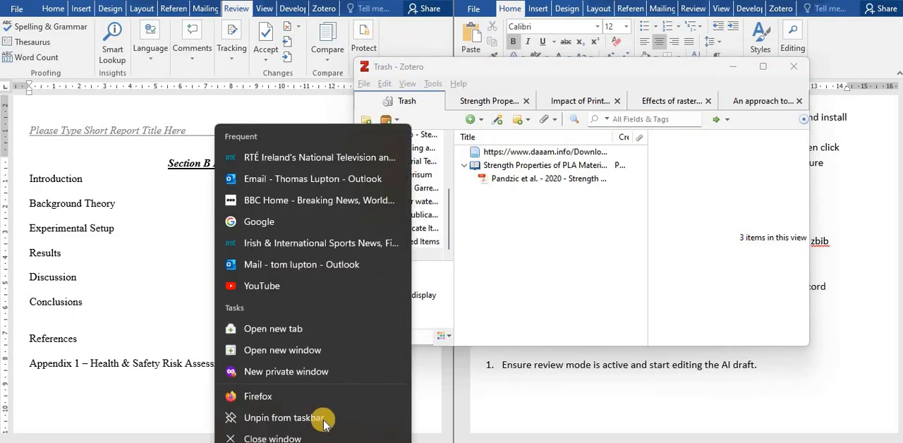
left_click(321, 398)
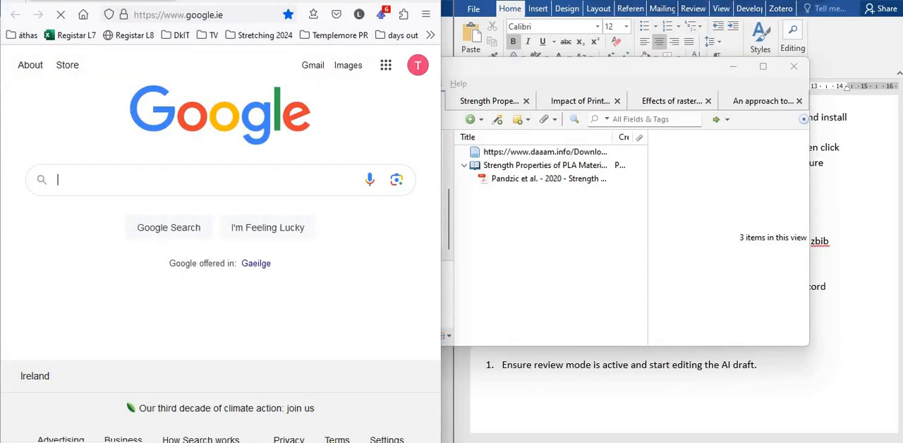
left_click_drag(252, 0, 247, 17)
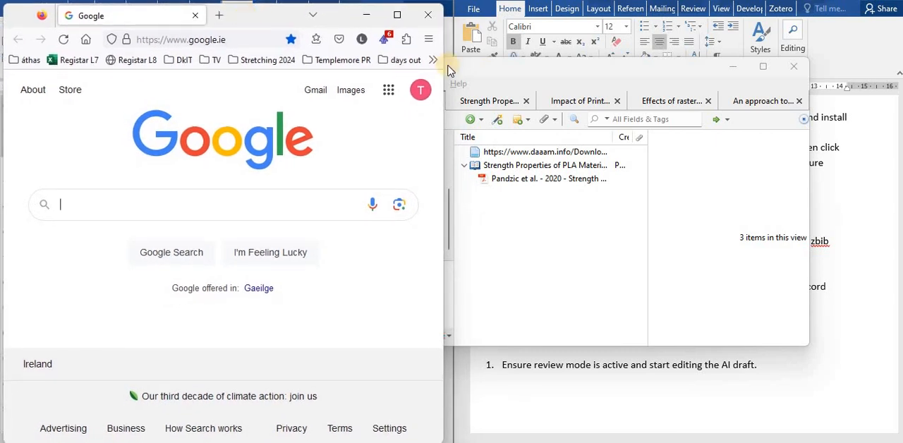
Search Google for "tensile strength" and open the book result "Tensile Testing, 2nd Edition - Page 159".
left_click(133, 216)
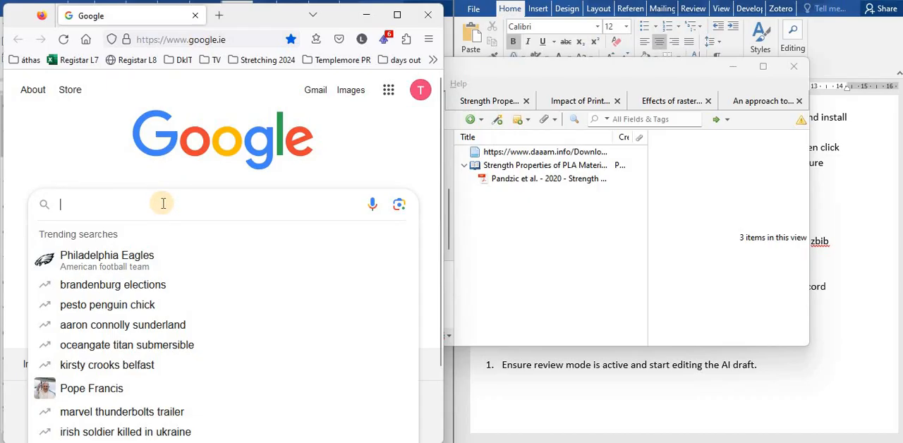
type("tensile")
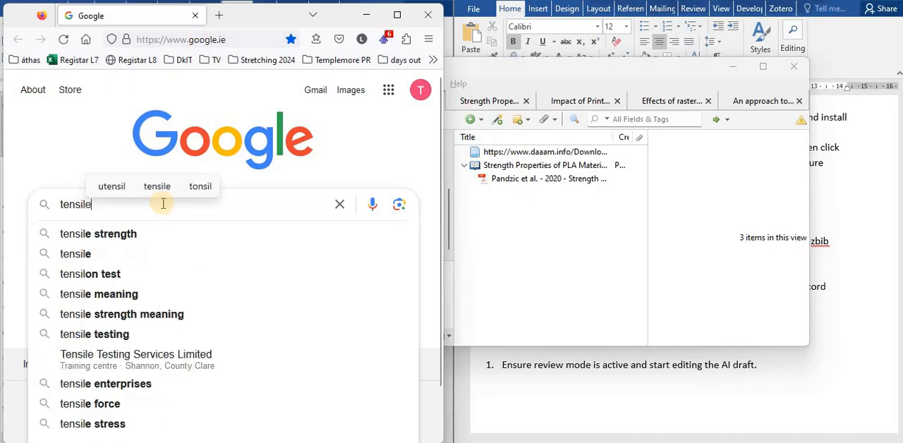
key("Down")
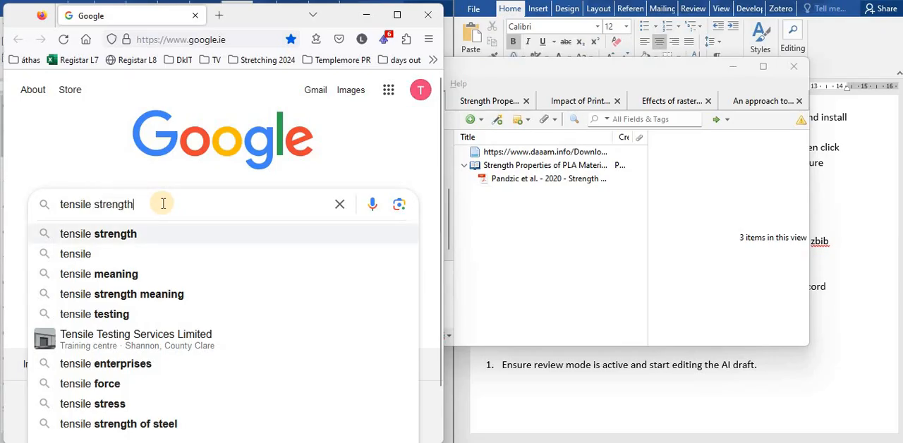
key("Return")
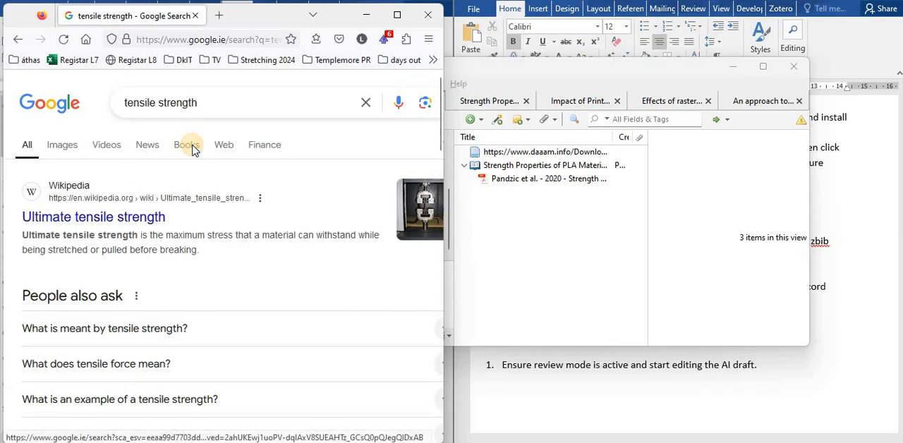
left_click(194, 150)
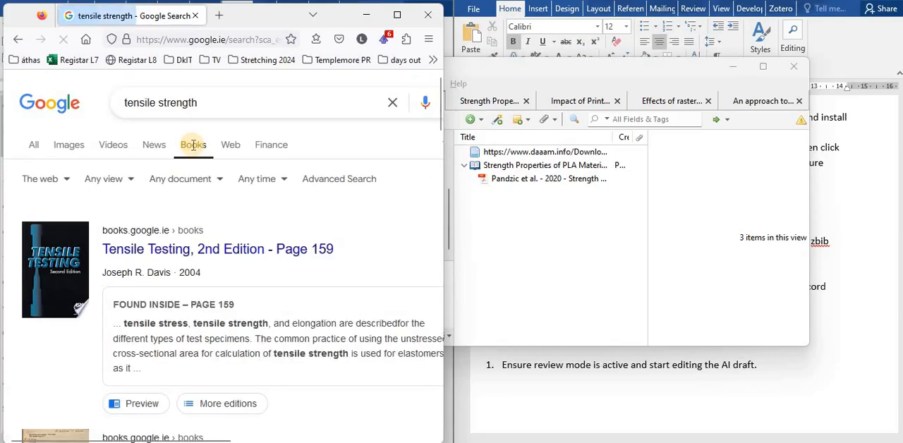
left_click(224, 251)
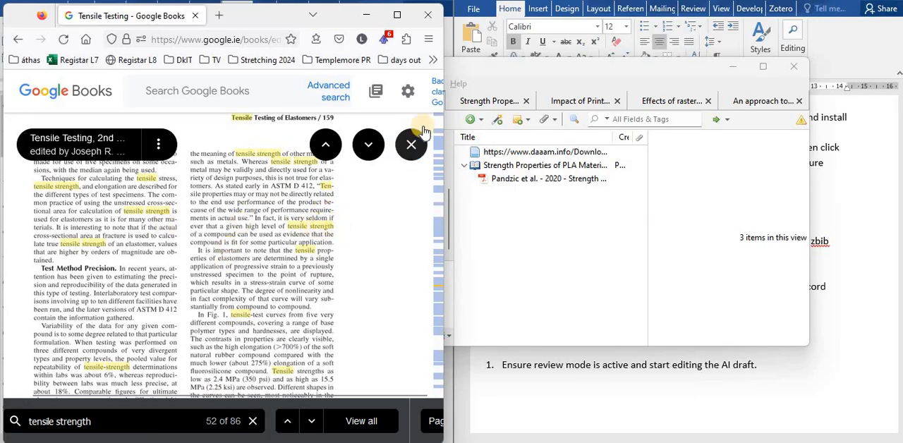
Save the Google Books page for Tensile Testing, 2nd Edition to Zotero and review its record in the enlarged library window.
left_click(398, 15)
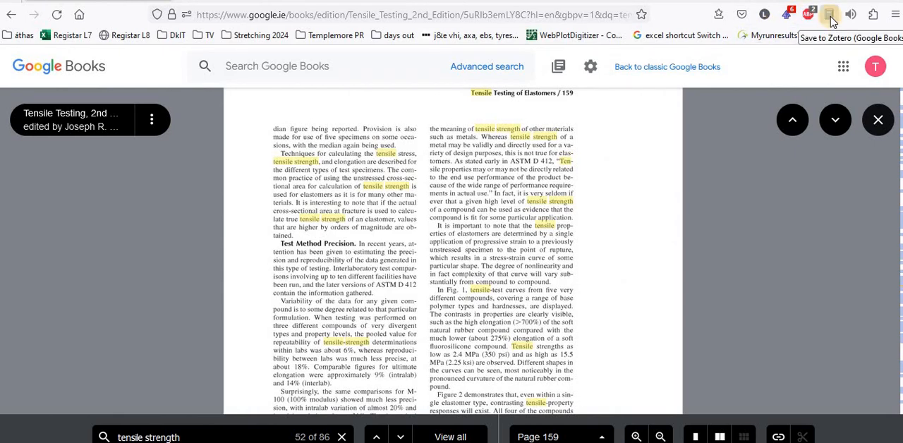
left_click(830, 15)
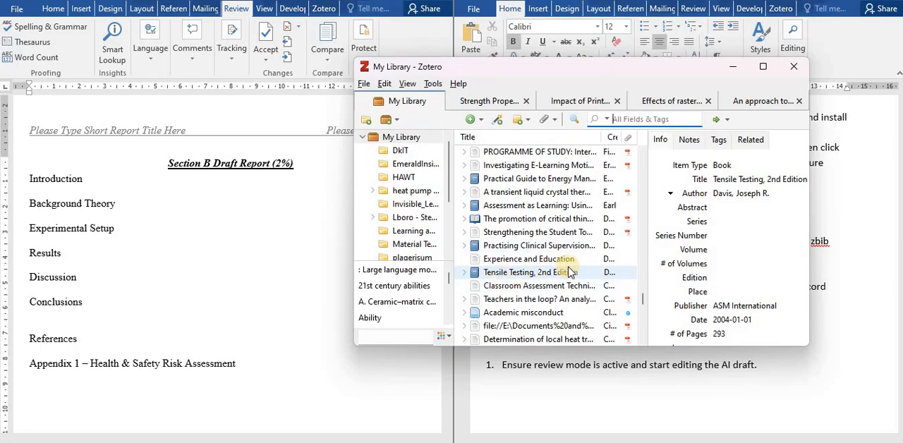
left_click(763, 65)
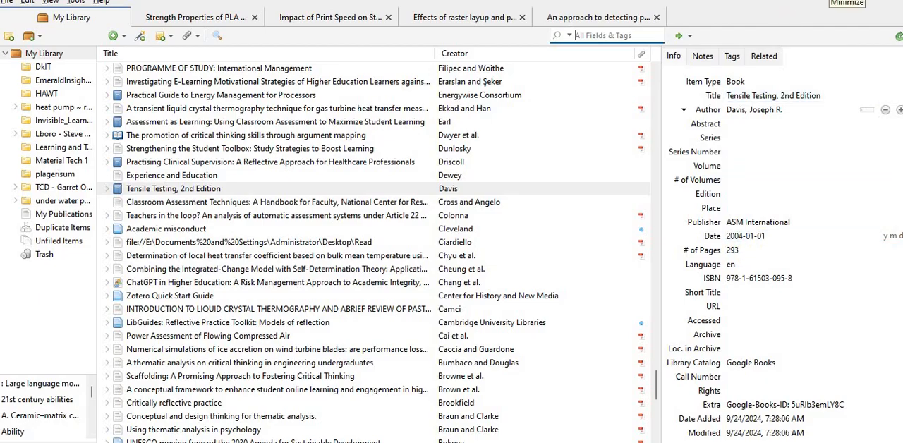
left_click(831, 0)
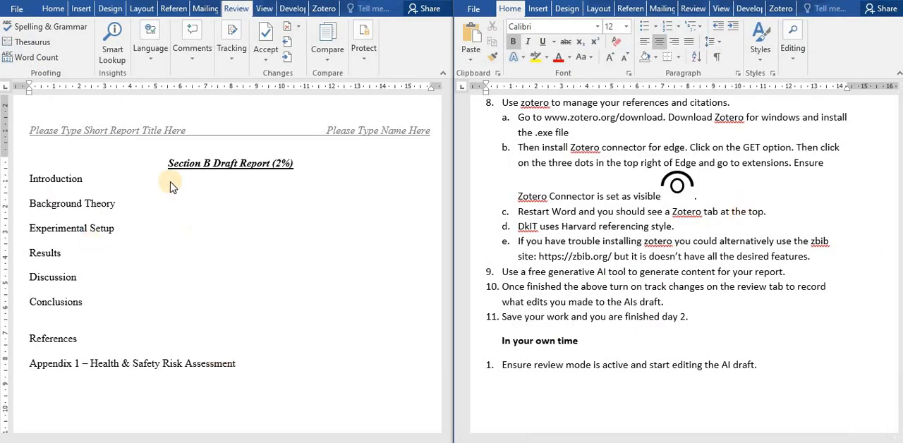
Add the line "The 0.2% yield strength is calculated as follows ......," below the Introduction heading, leaving a blank line between.
left_click(109, 192)
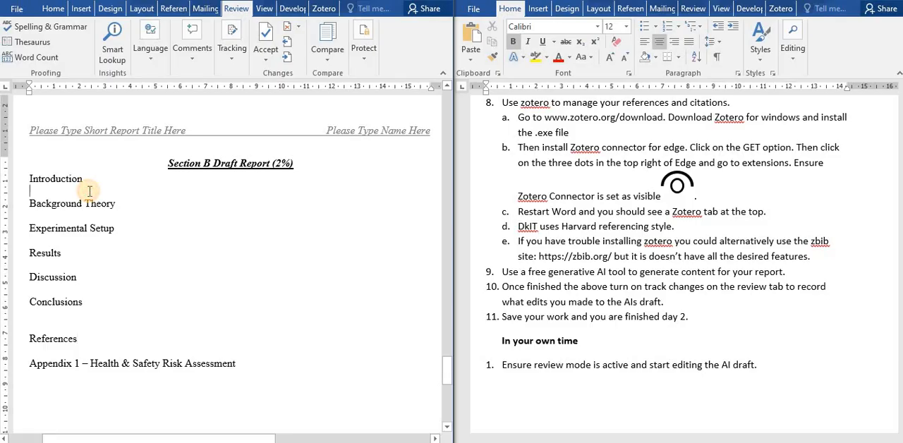
key("Return")
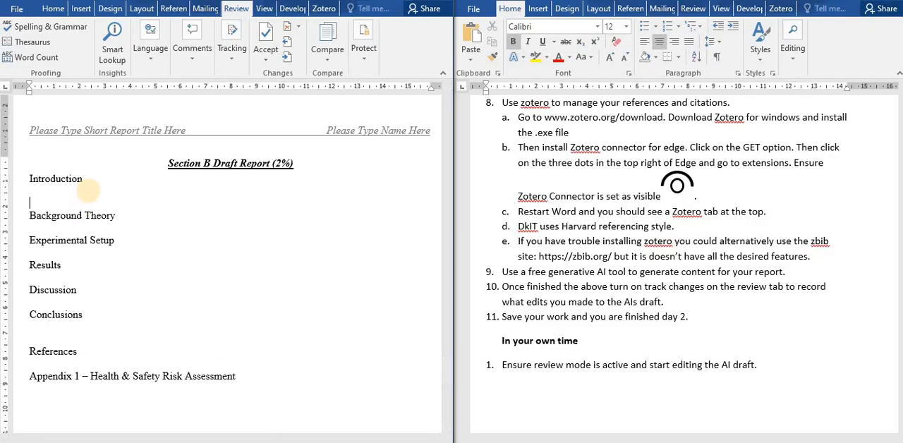
type("The")
type(" o")
type(".2")
type("% ye")
type("ild s")
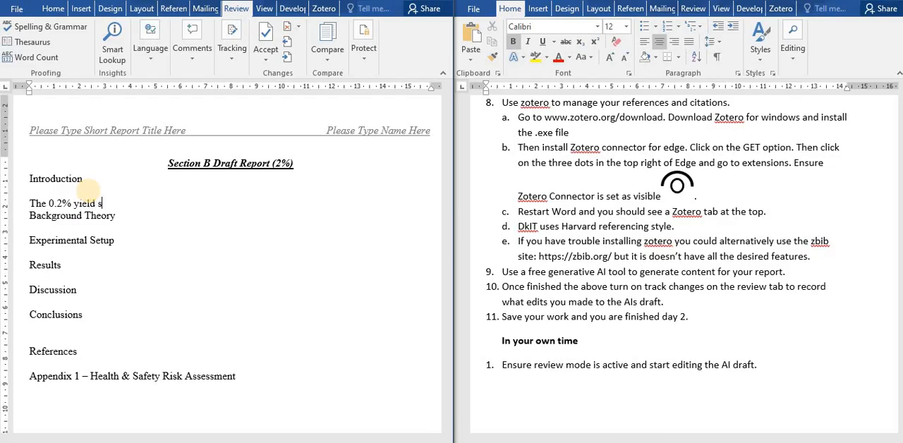
type("trength is calculated as ")
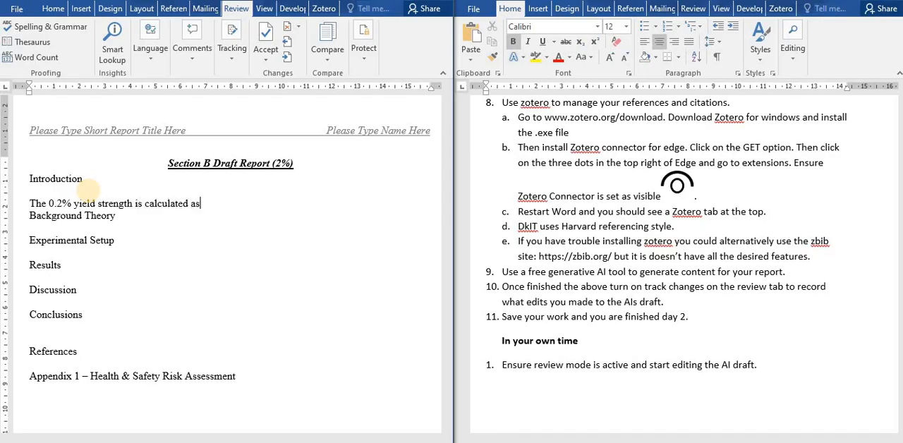
type("follows ......,")
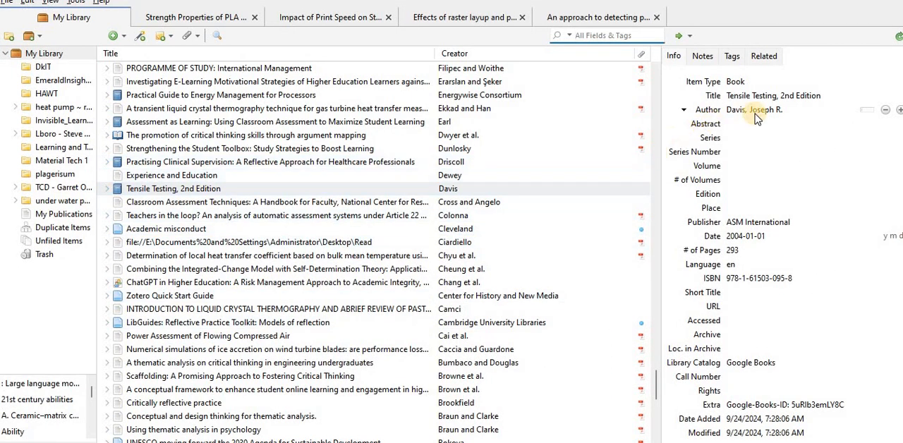
Cite Tensile Testing, 2nd Edition after the yield strength sentence with Zotero, using the Elsevier - Harvard (with titles) style and storing citations as fields.
left_click(758, 113)
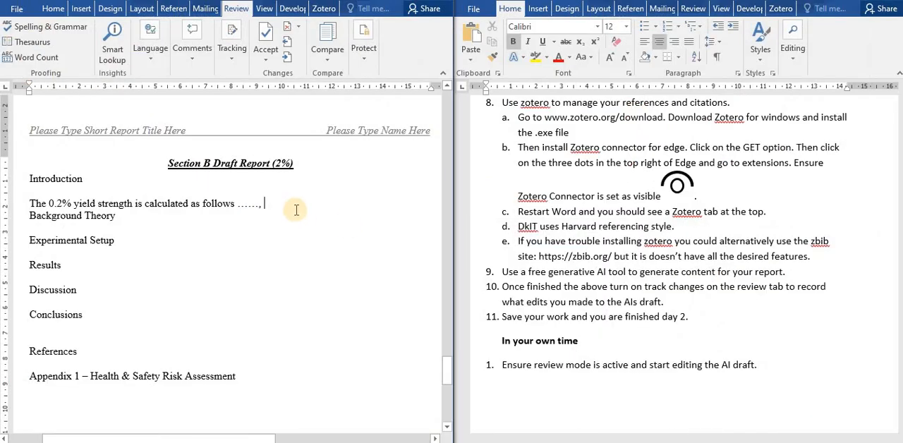
left_click(322, 9)
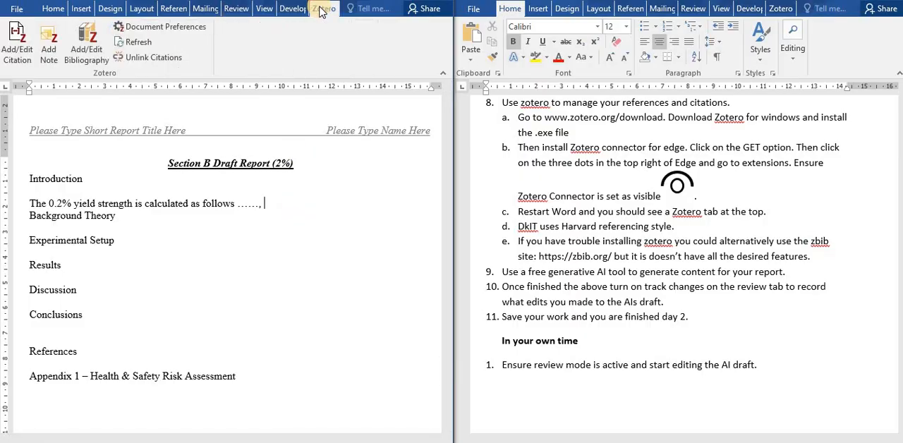
left_click(23, 56)
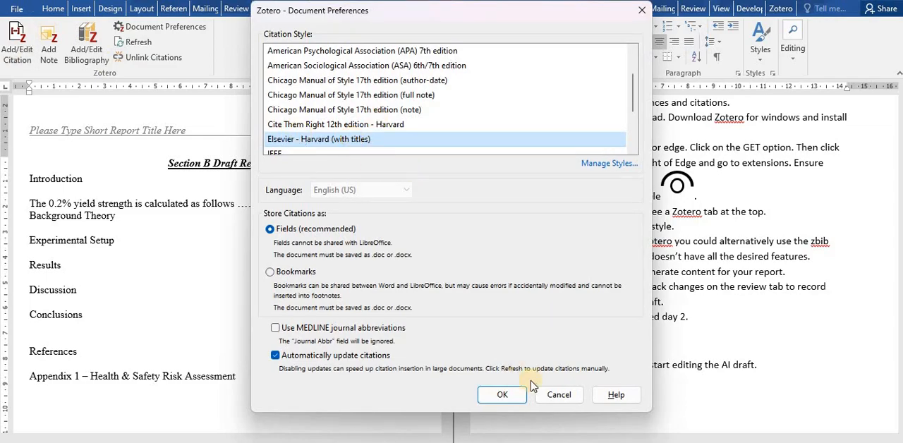
left_click(504, 396)
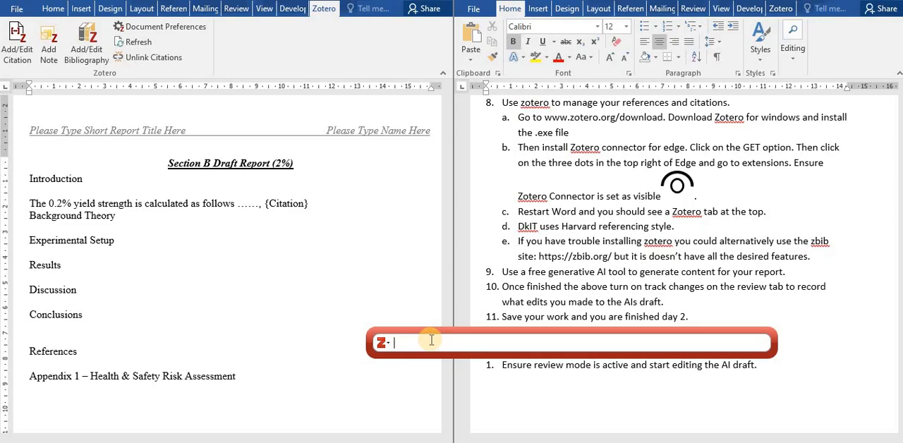
type("da")
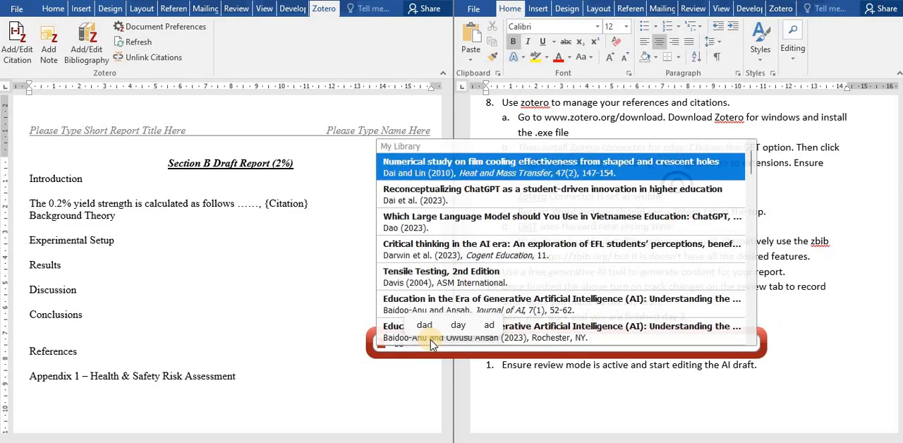
left_click(390, 170)
type("vis")
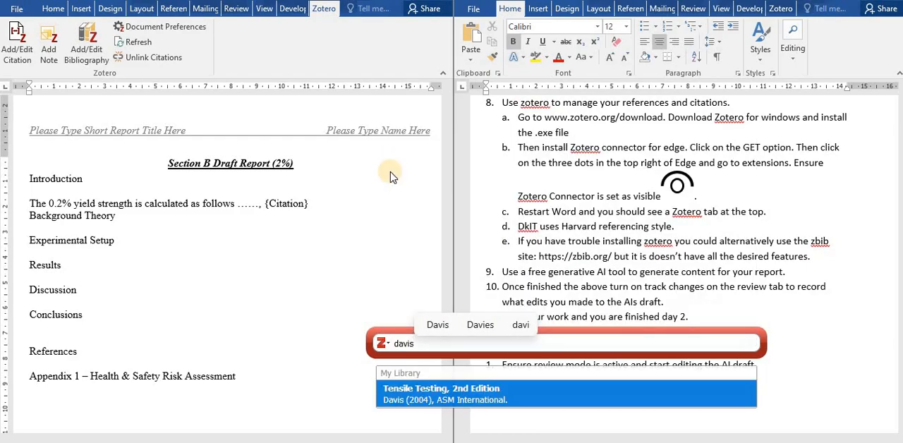
left_click(426, 401)
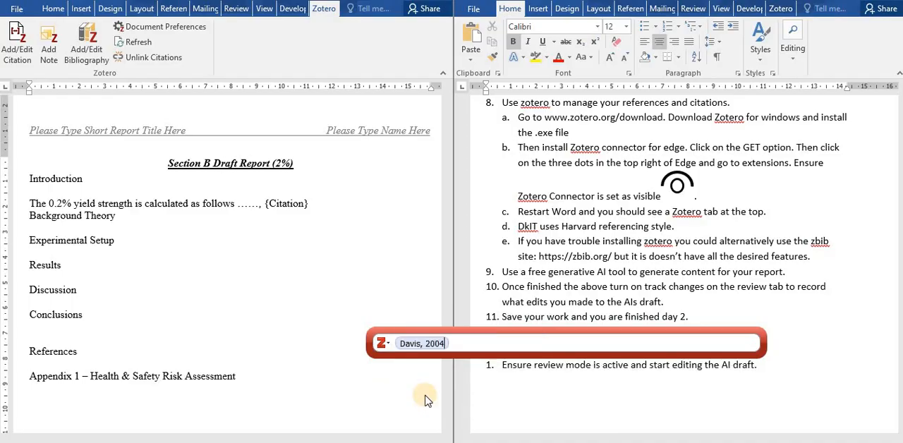
key("Return")
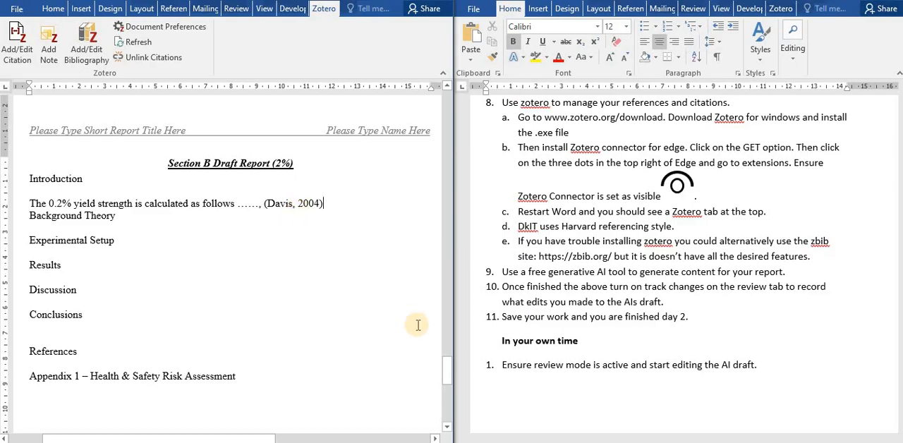
Insert the Zotero bibliography on the line below the References heading.
left_click(71, 364)
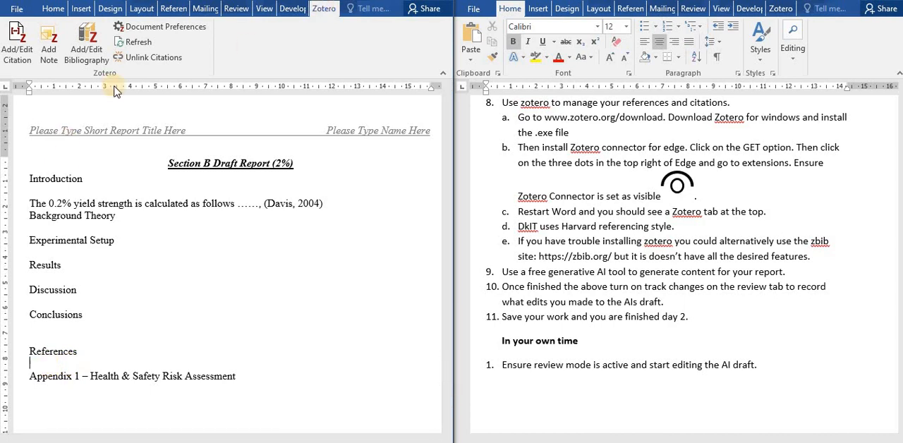
left_click(91, 51)
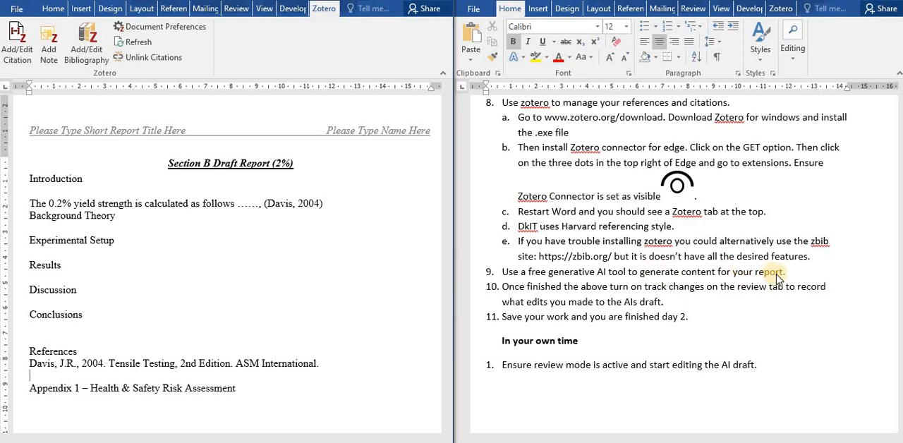
Delete the bibliography entry under References and the yield strength sentence with its citation under Introduction.
triple_click(268, 364)
key("Delete")
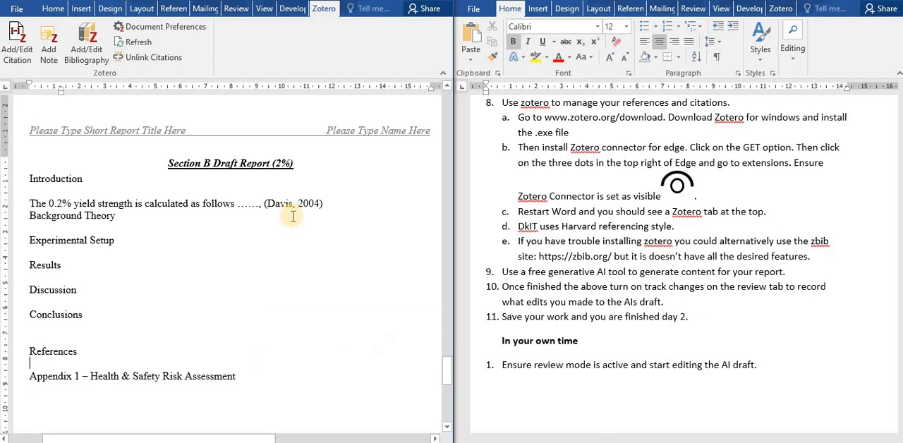
left_click(290, 206)
triple_click(290, 206)
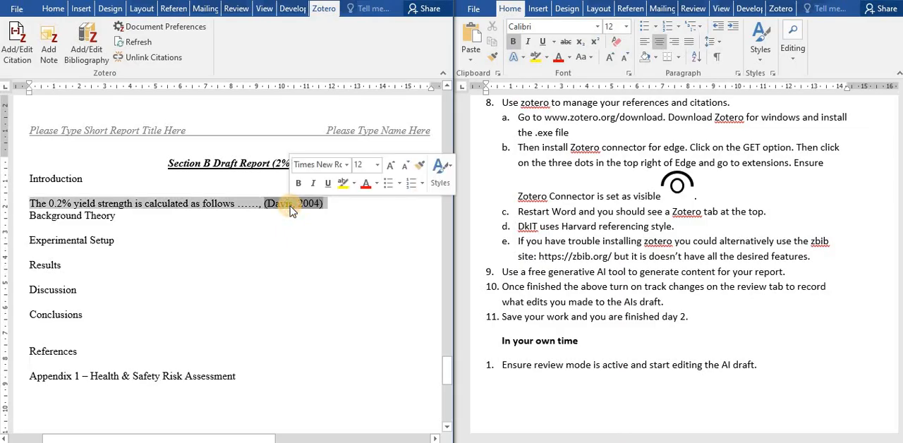
key("Delete")
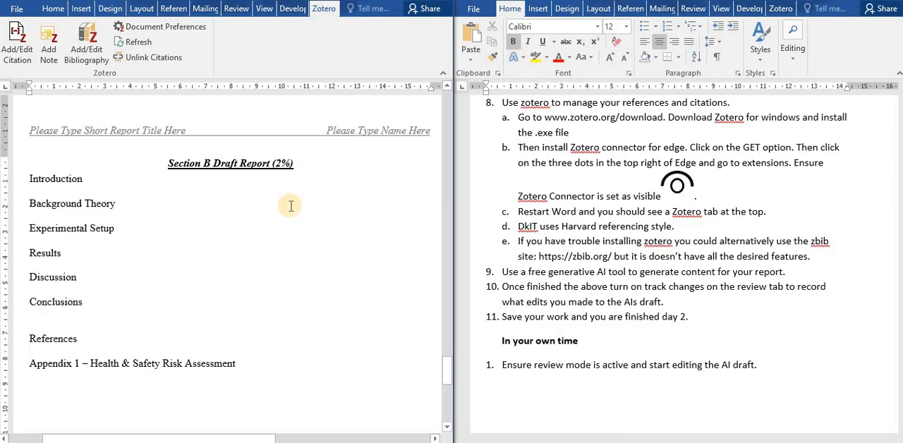